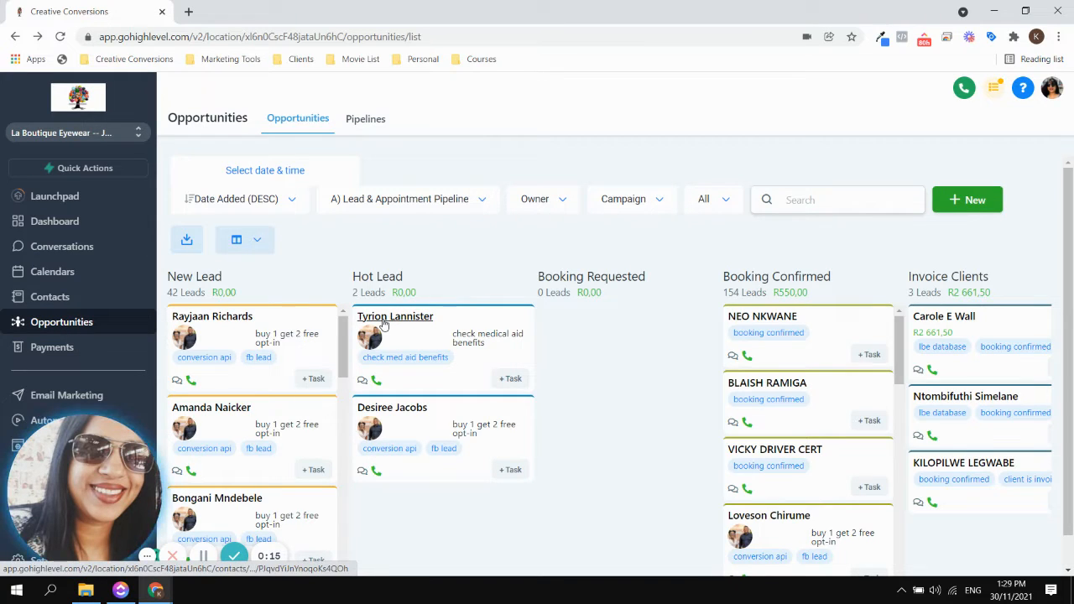
# Switch to the Gmail inbox and open the email "Urgent | Check Medical Aid Benefits".
pyautogui.doubleClick(362, 277)
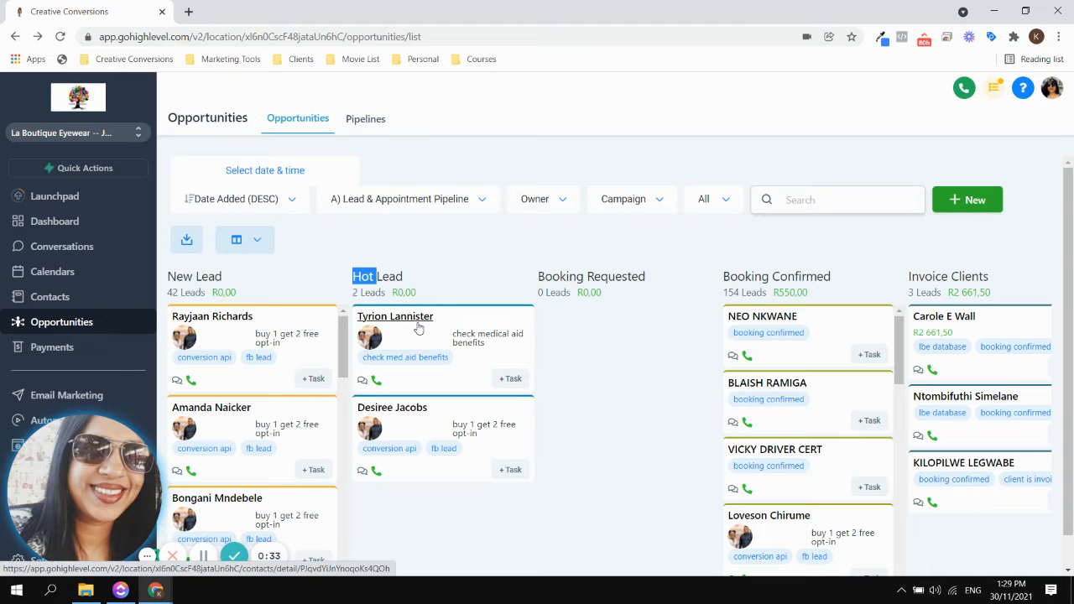
pyautogui.moveTo(156, 590)
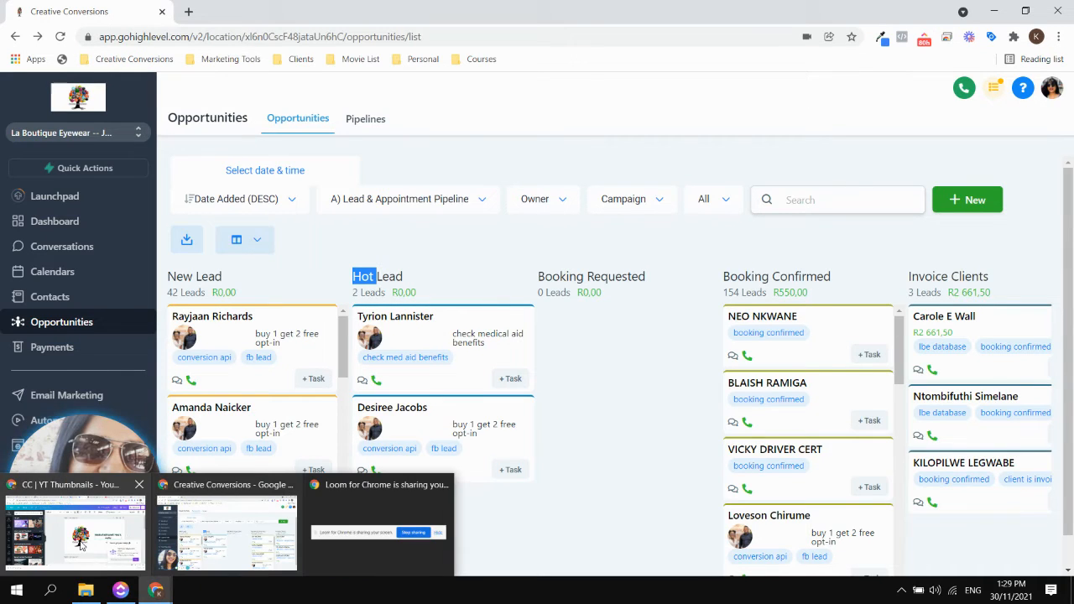
pyautogui.click(75, 564)
pyautogui.click(38, 11)
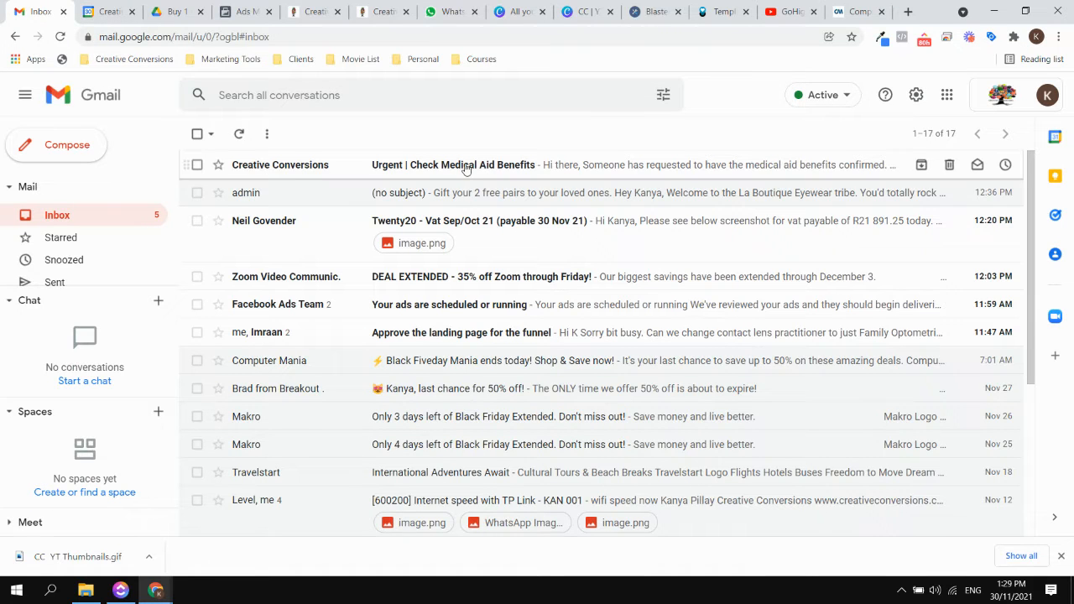
pyautogui.click(467, 166)
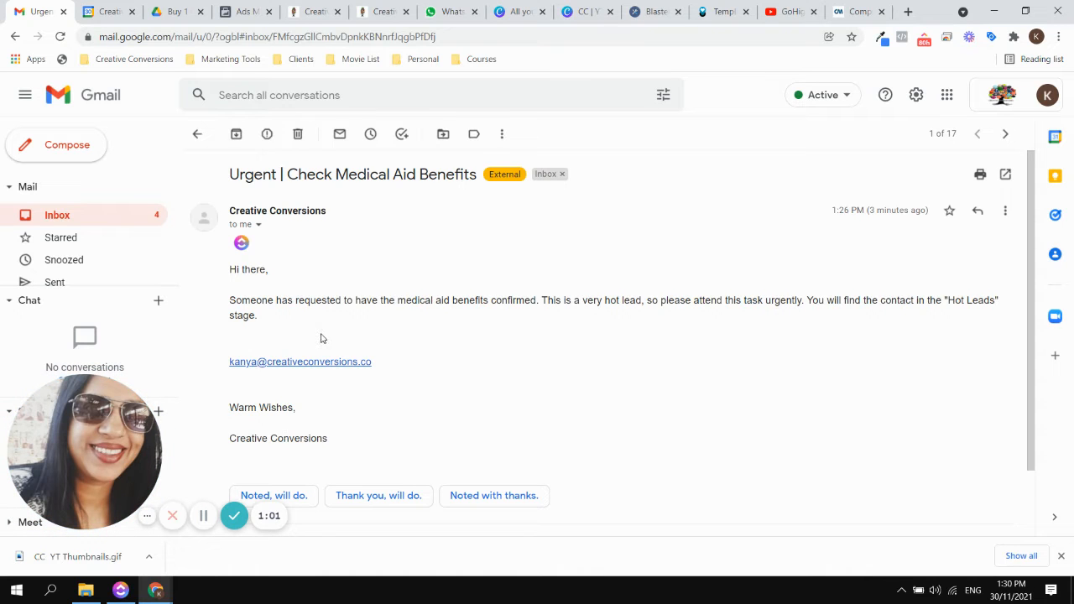
# Switch back to HighLevel, search the opportunities by the hot lead's first name and open that lead's contact record.
pyautogui.moveTo(155, 590)
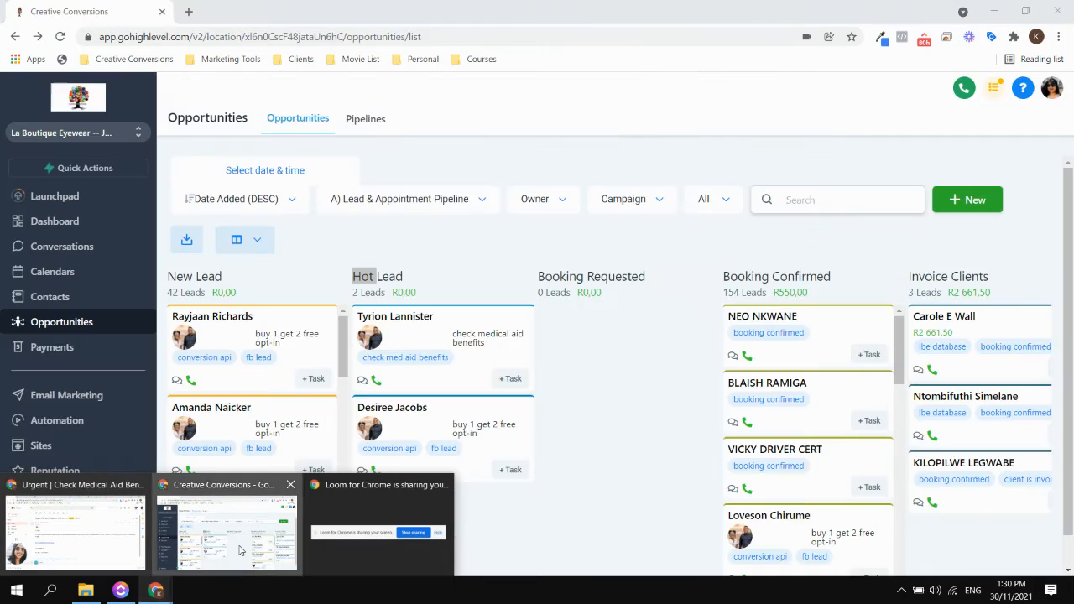
pyautogui.click(239, 549)
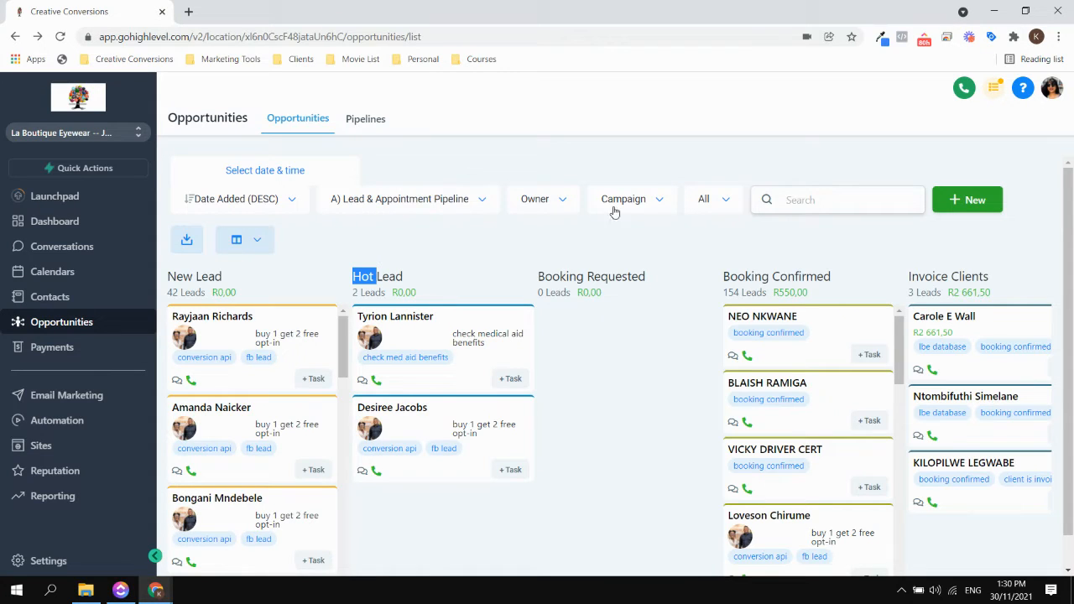
pyautogui.click(797, 198)
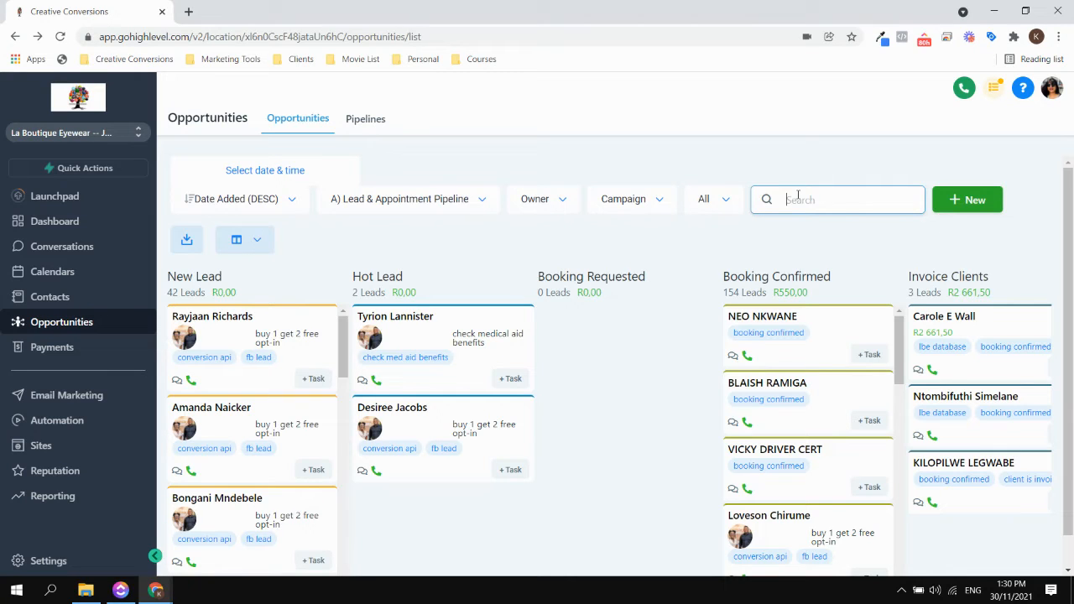
pyautogui.write('tyrion')
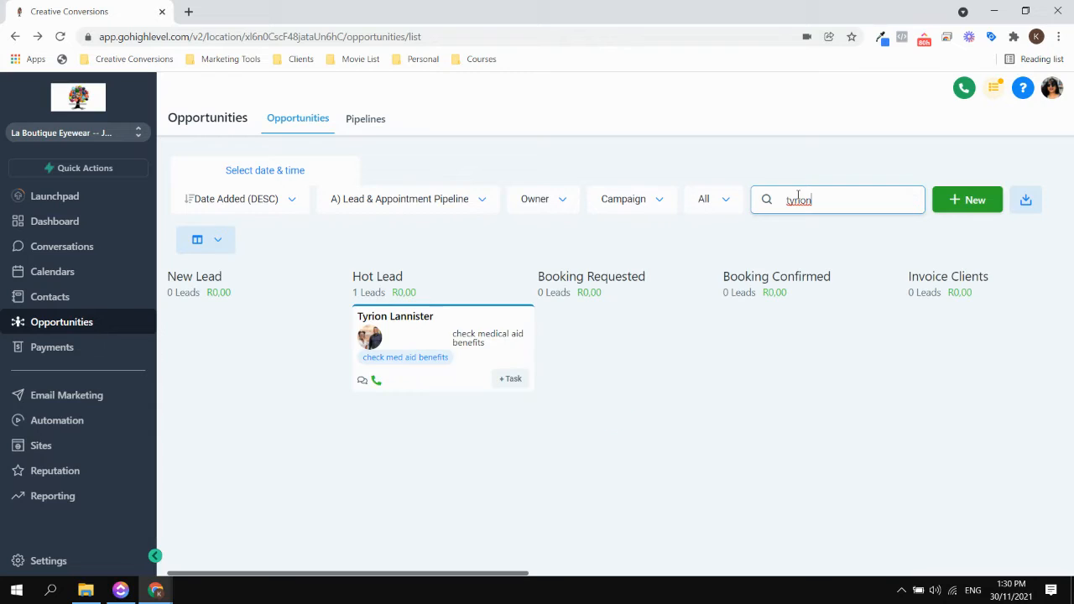
pyautogui.click(389, 321)
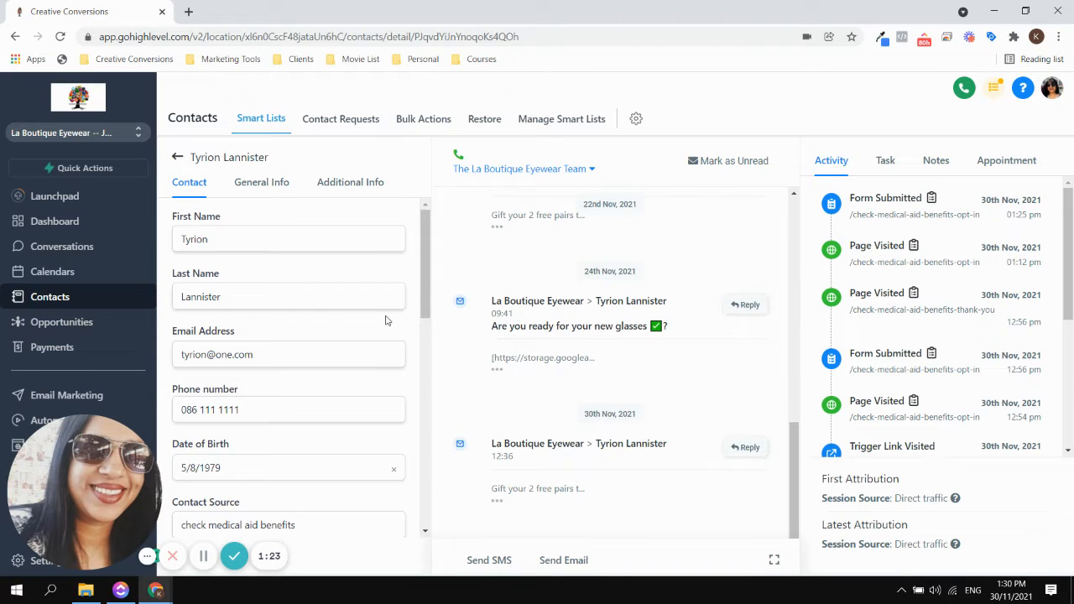
# Review the contact's basic details, including source, tags, campaigns, workflows and linked opportunity.
pyautogui.scroll(-3, 354, 319)
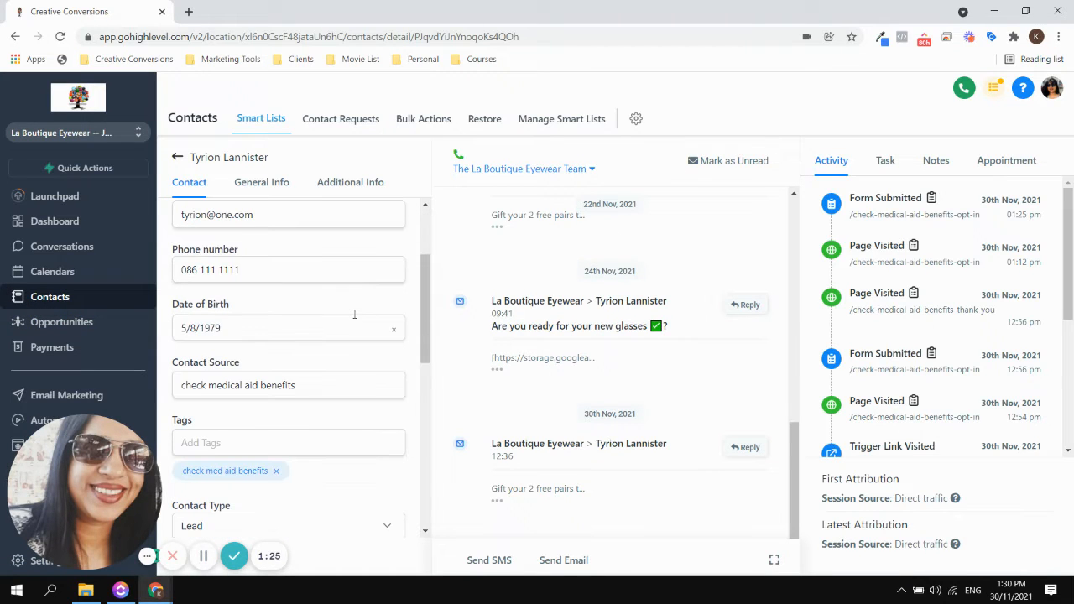
pyautogui.scroll(-3, 354, 314)
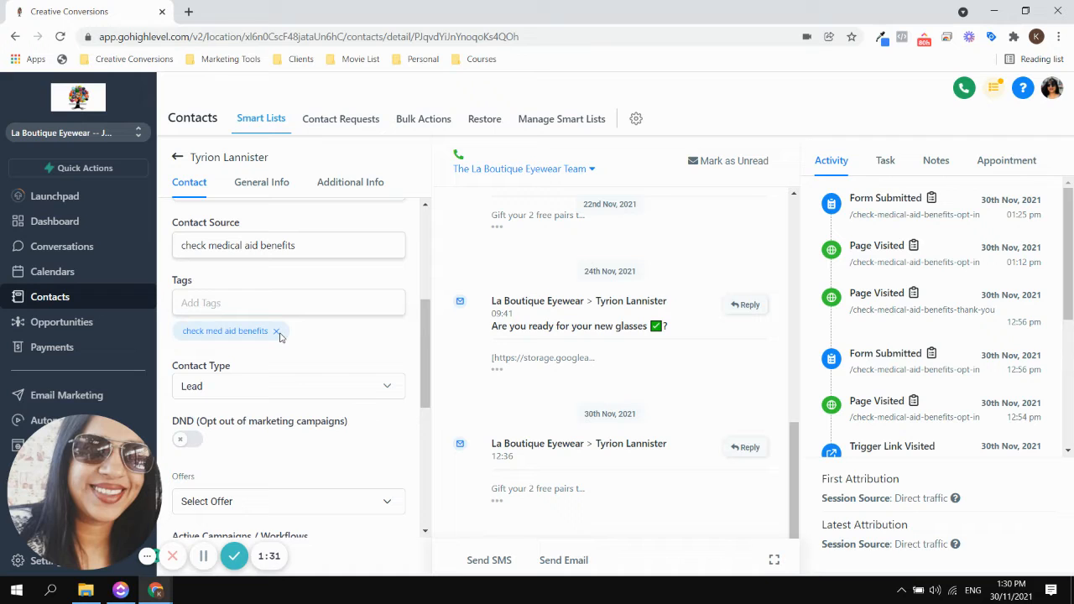
pyautogui.scroll(-4, 318, 337)
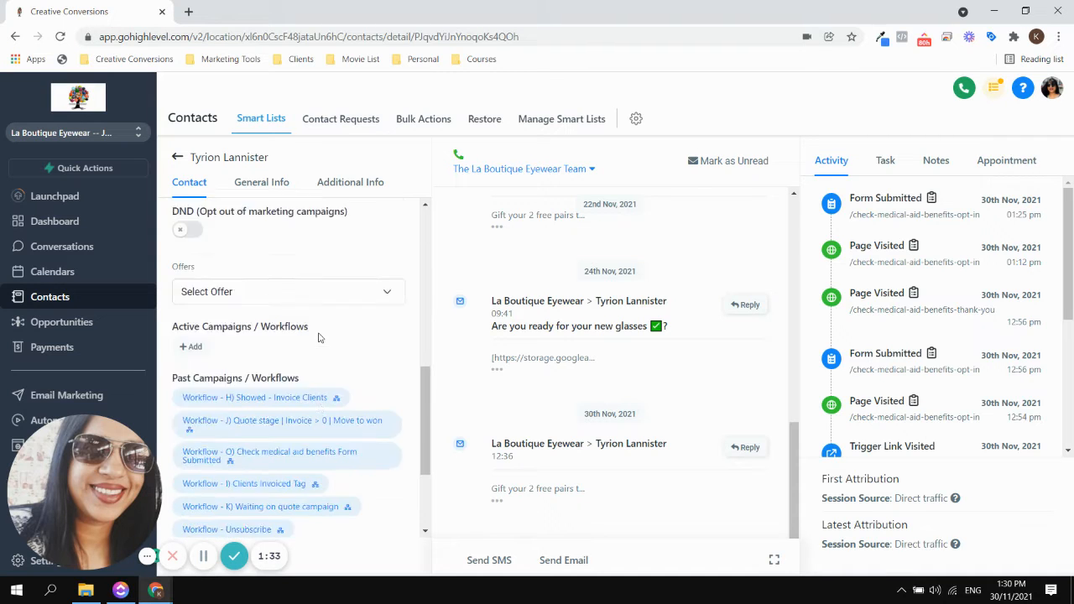
pyautogui.scroll(-1, 318, 338)
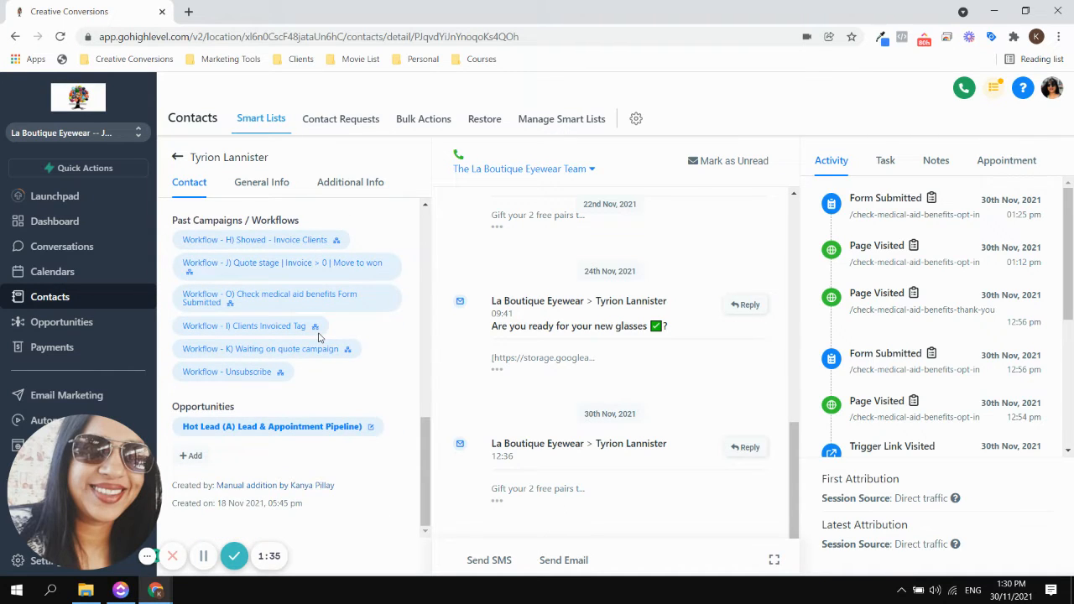
pyautogui.scroll(2, 318, 337)
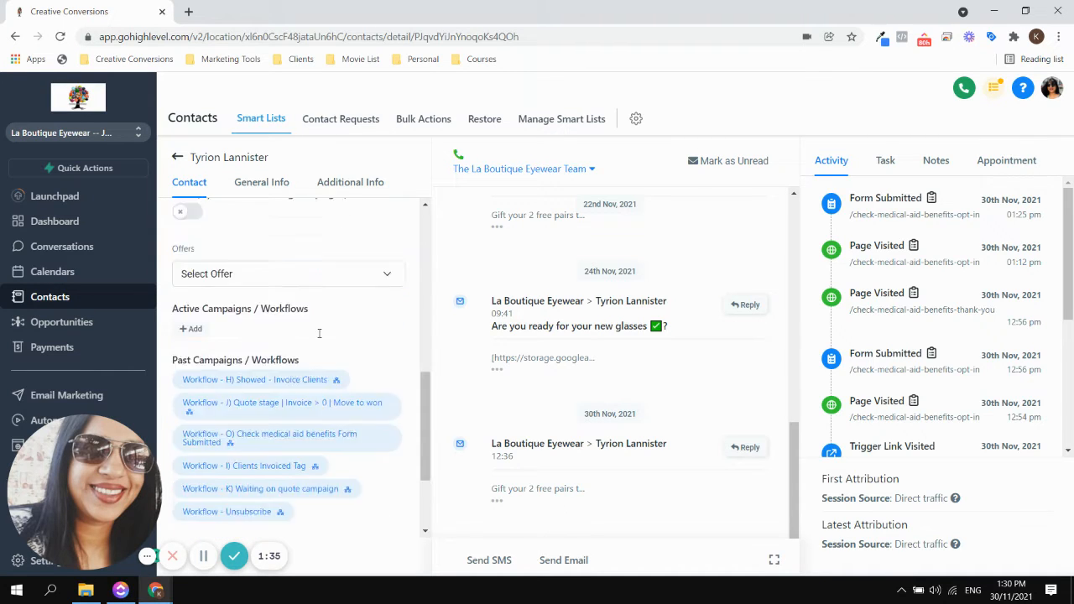
# Examine the contact's additional info, checking the ID number, medical aid name, medical aid number and notes.
pyautogui.click(373, 183)
pyautogui.scroll(-2, 347, 344)
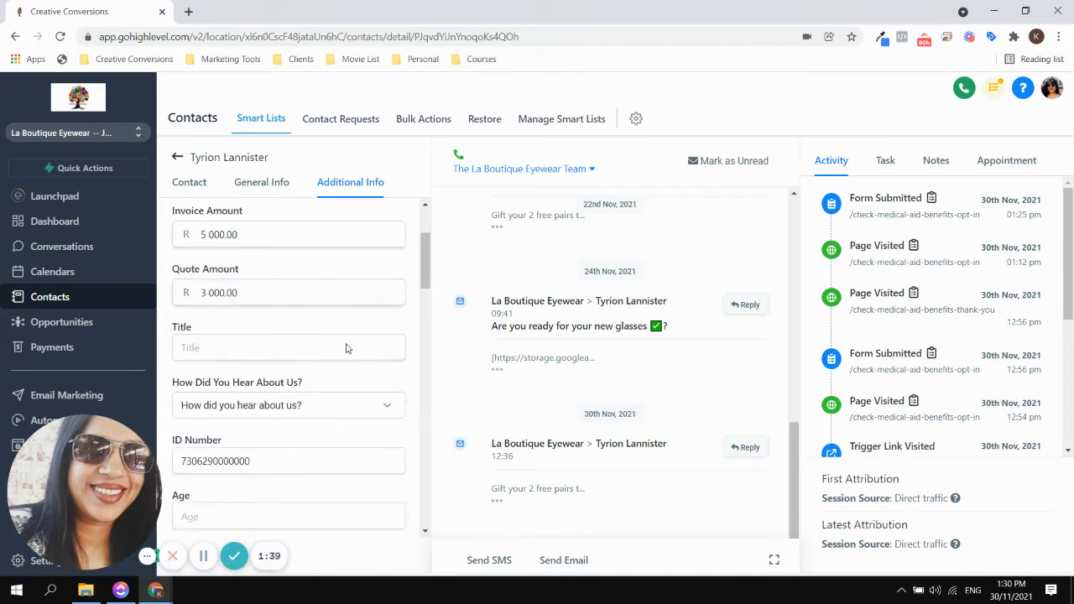
pyautogui.scroll(-1, 347, 347)
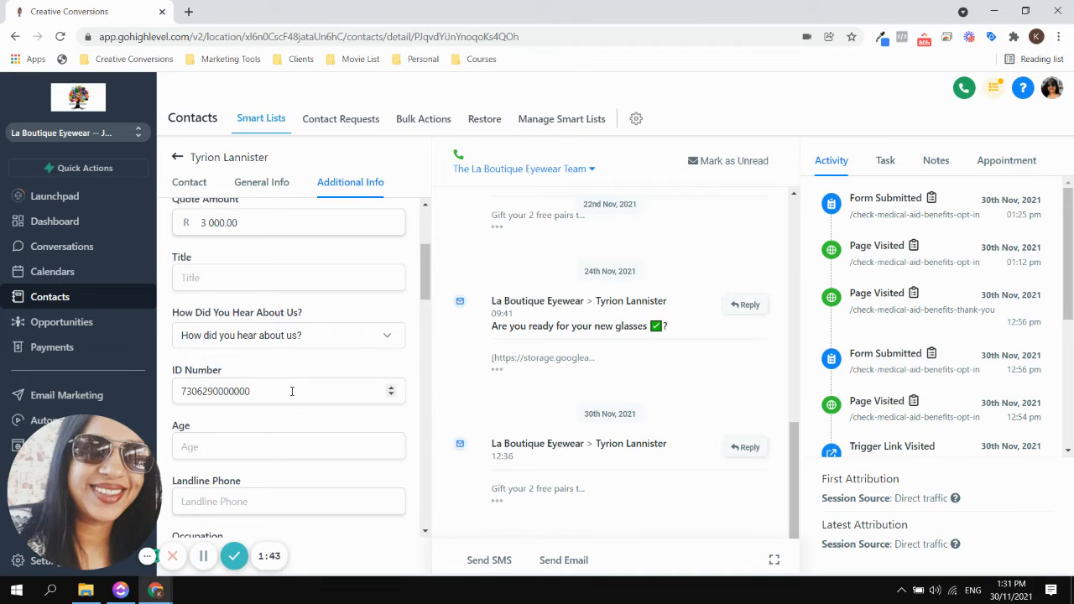
pyautogui.scroll(-2, 292, 391)
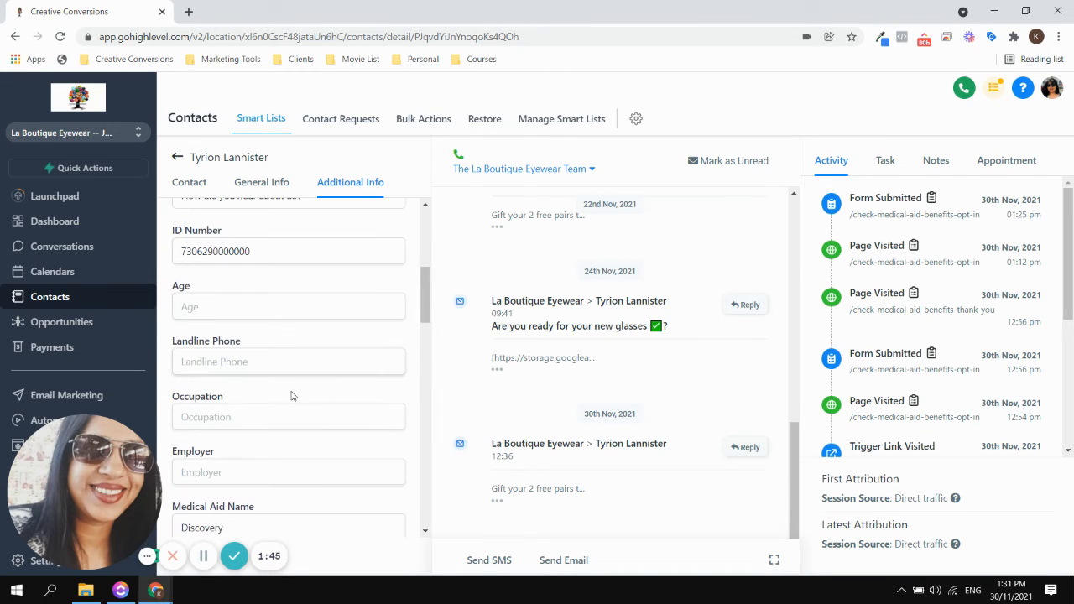
pyautogui.scroll(-2, 292, 396)
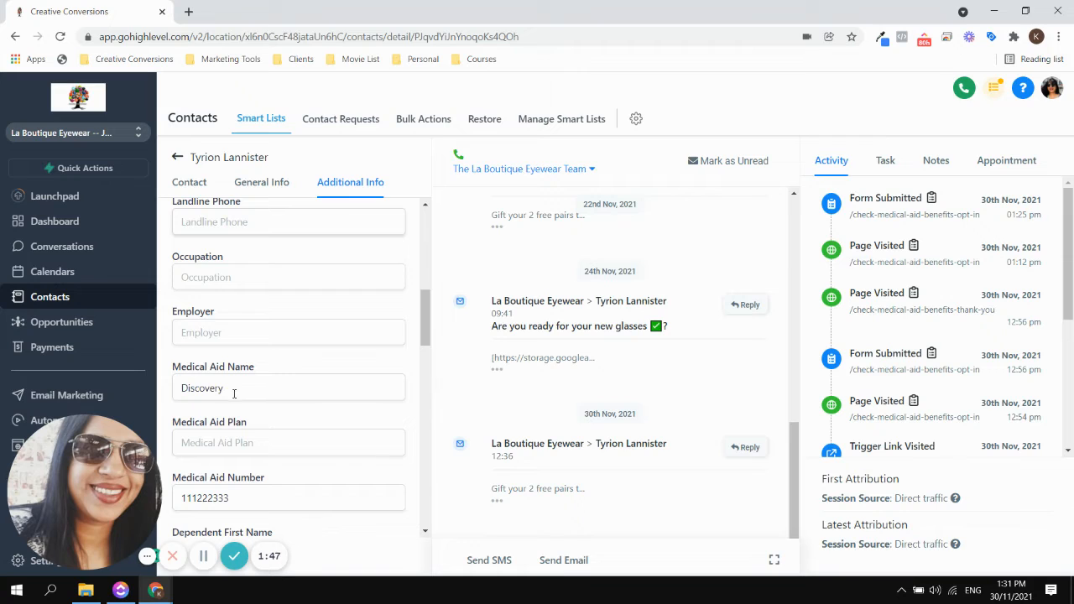
pyautogui.click(273, 491)
pyautogui.scroll(-10, 280, 489)
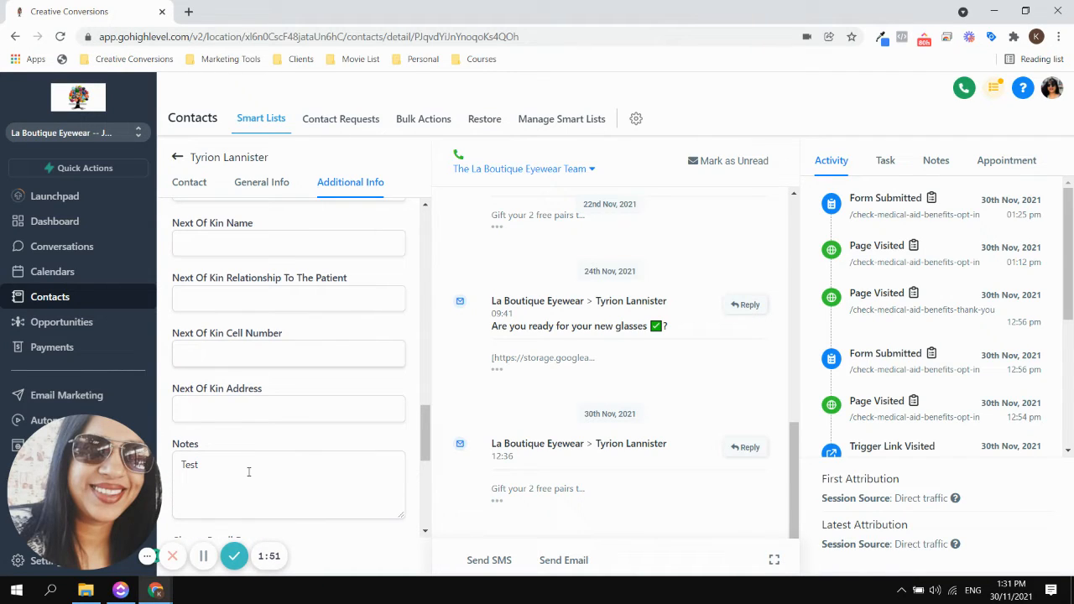
pyautogui.click(248, 471)
pyautogui.scroll(-3, 268, 471)
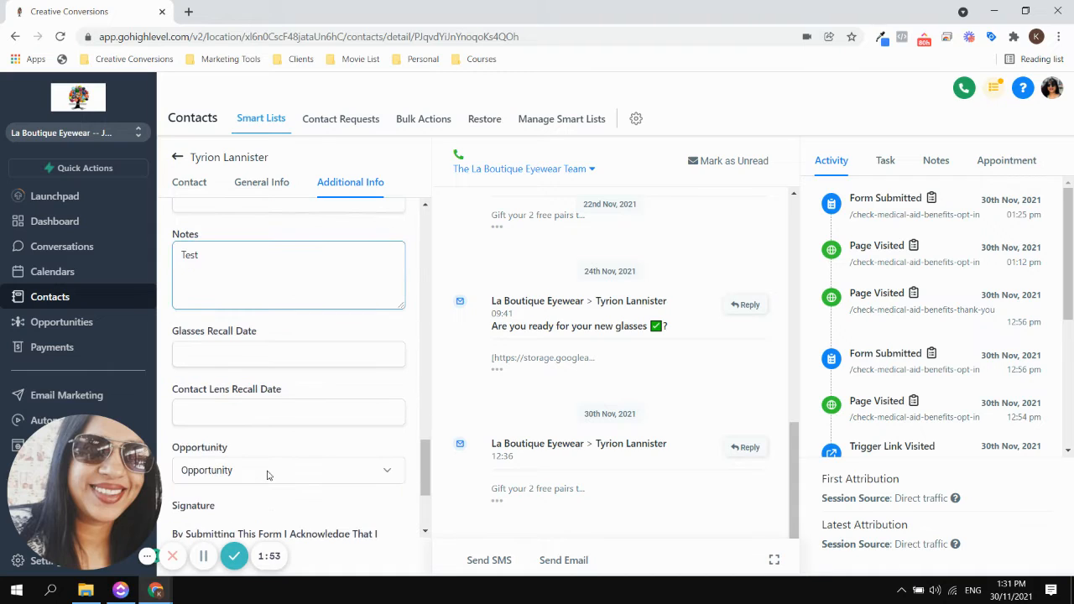
pyautogui.scroll(3, 268, 471)
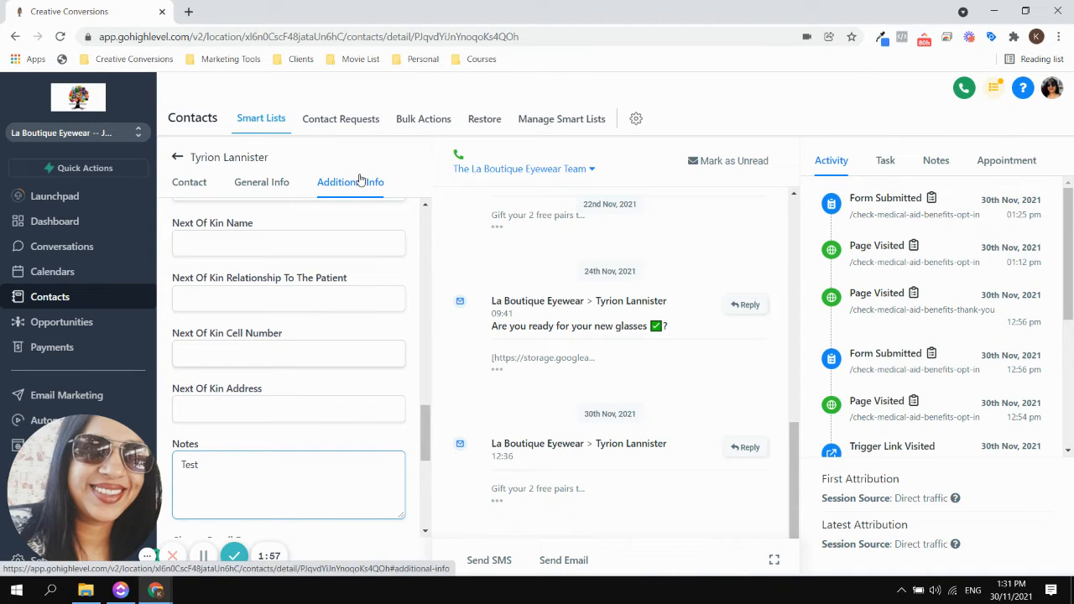
# View the full instructions of the contact's "Task | Check medical aid benefits" and close it without changes.
pyautogui.click(883, 162)
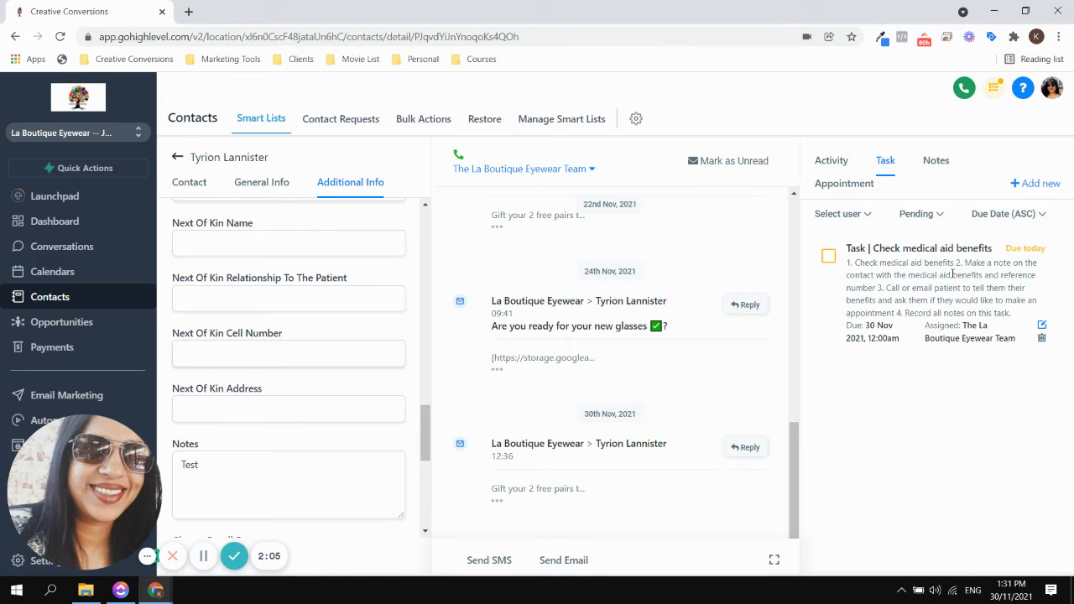
pyautogui.click(1042, 325)
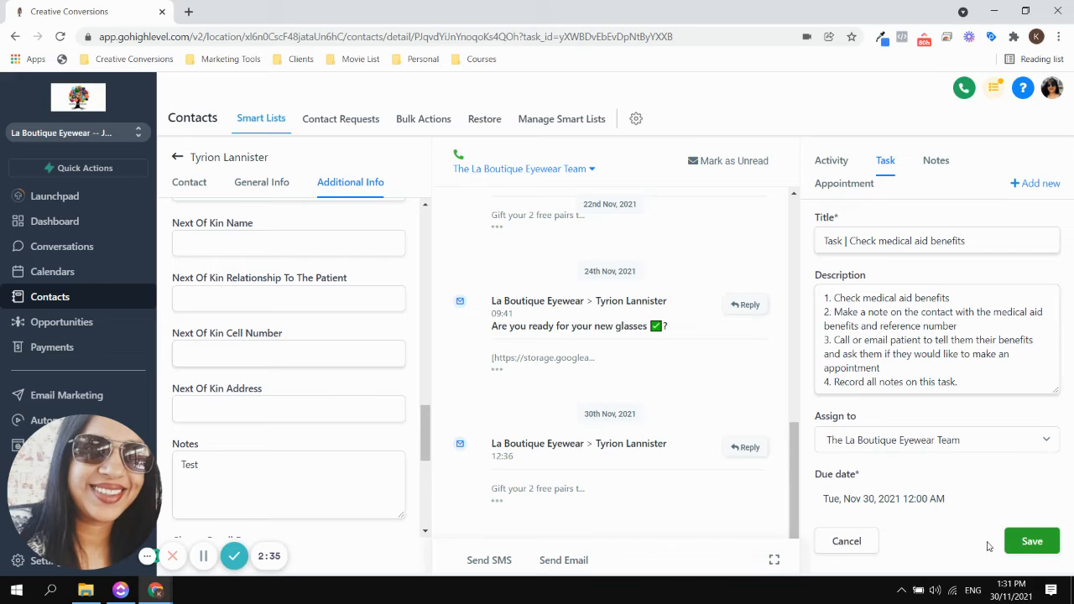
pyautogui.click(847, 542)
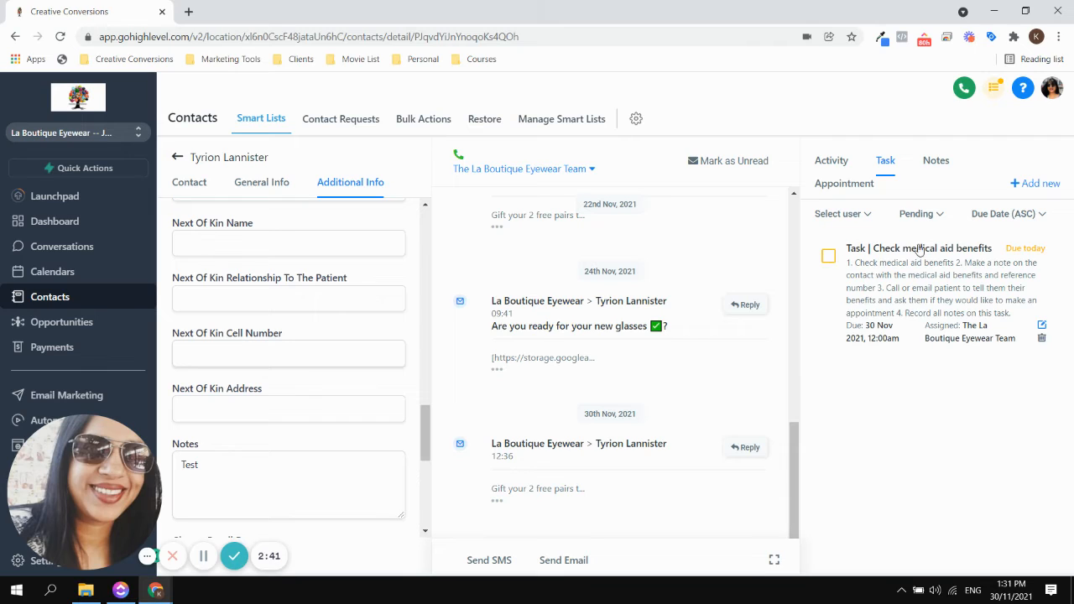
# Start a new note on the contact listing the benefits on separate lines: "T- 550", "L- 2800", "F- 850" and "E- none".
pyautogui.click(937, 164)
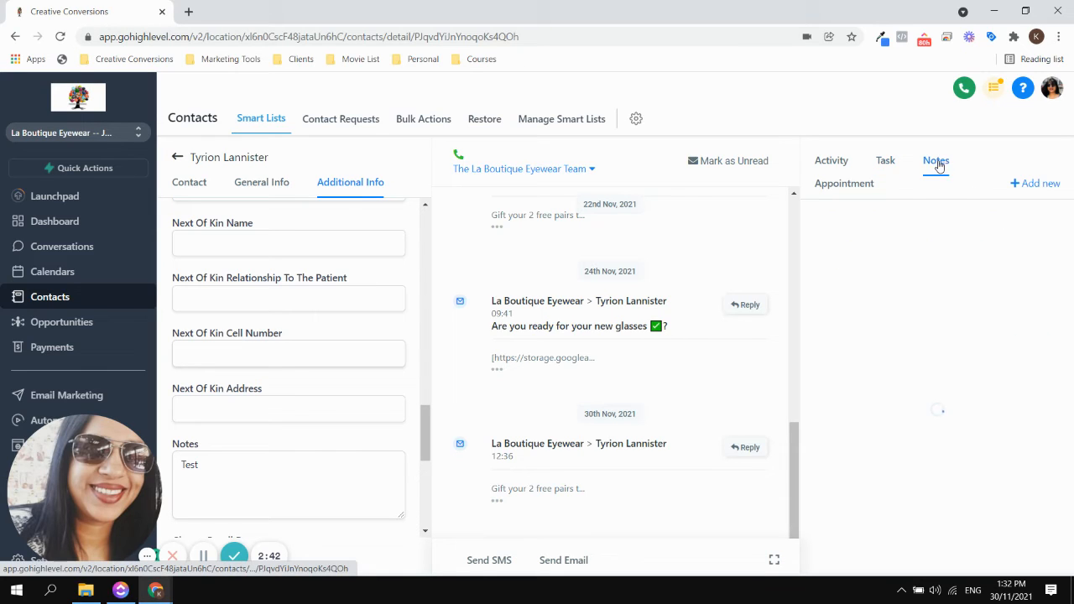
pyautogui.click(1038, 183)
pyautogui.click(889, 223)
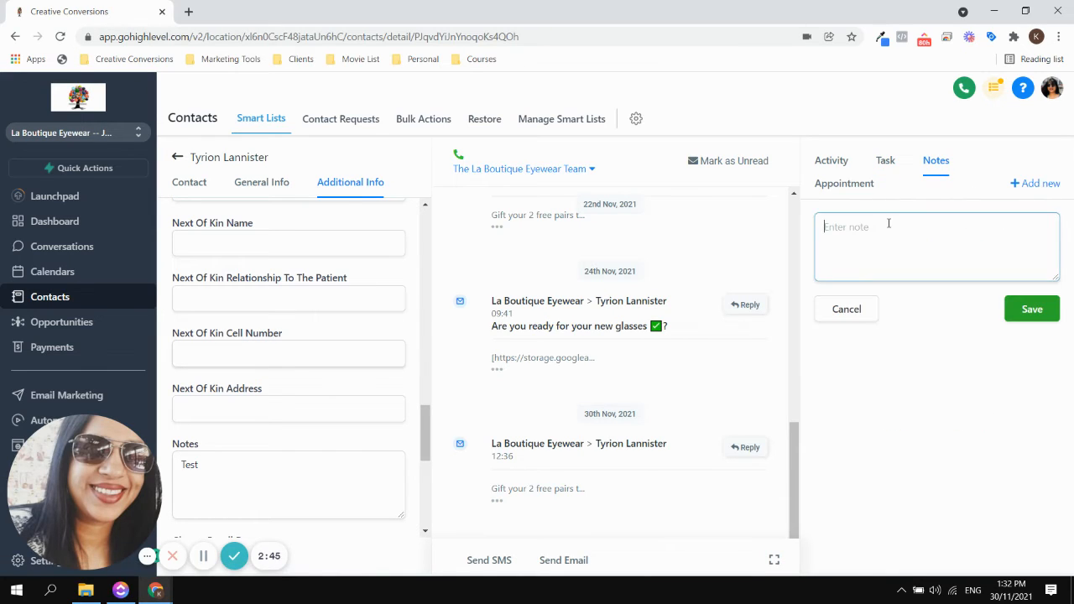
pyautogui.write('T- 550')
pyautogui.press('Return')
pyautogui.write('L- 2800')
pyautogui.press('Return')
pyautogui.write('F')
pyautogui.write('- 850')
pyautogui.write('E- ')
pyautogui.write('none')
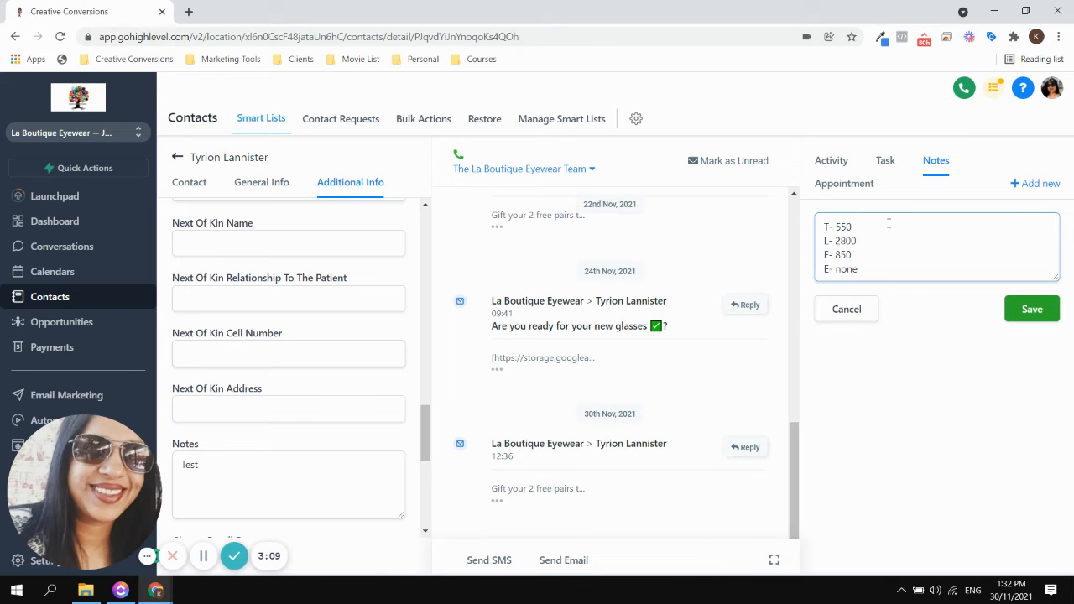
# Add the reference number and a person's first name on separate lines below the benefits, and save the note.
pyautogui.press('Return')
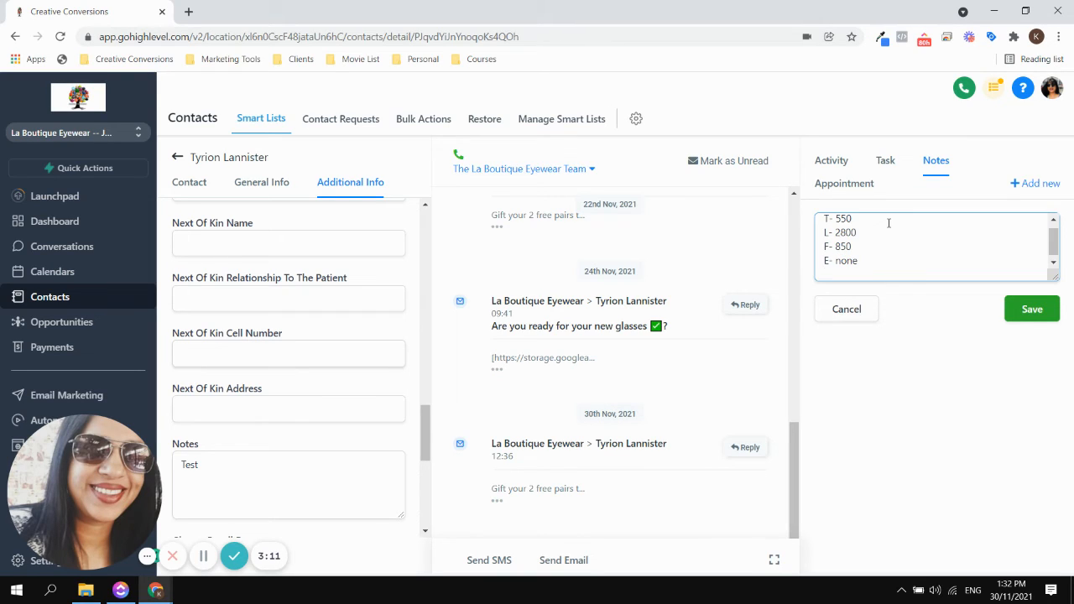
pyautogui.write('Ref 123456')
pyautogui.press('Return')
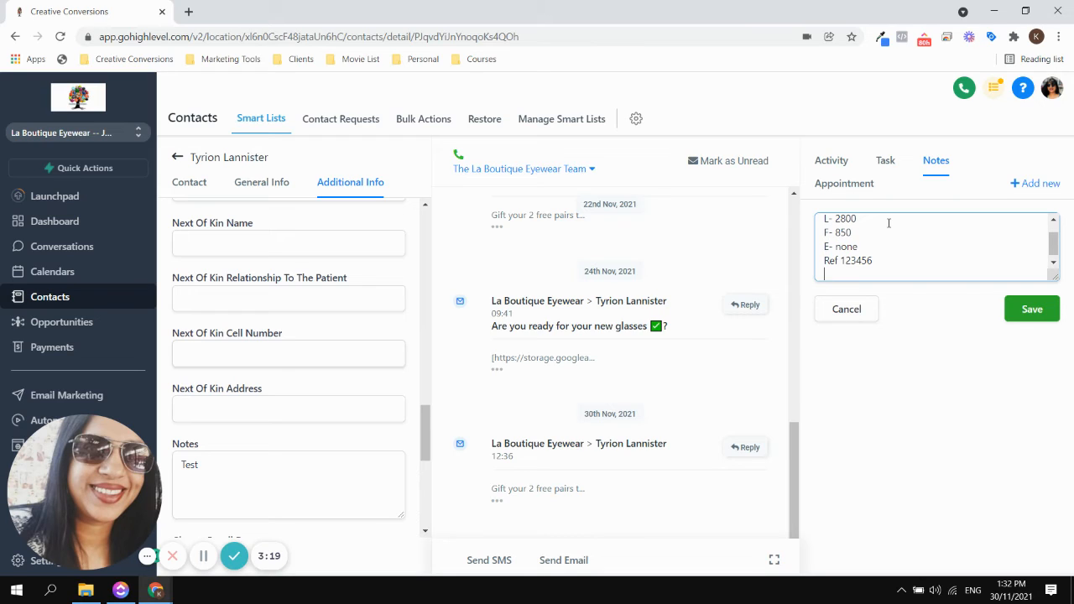
pyautogui.write('John')
pyautogui.click(1025, 309)
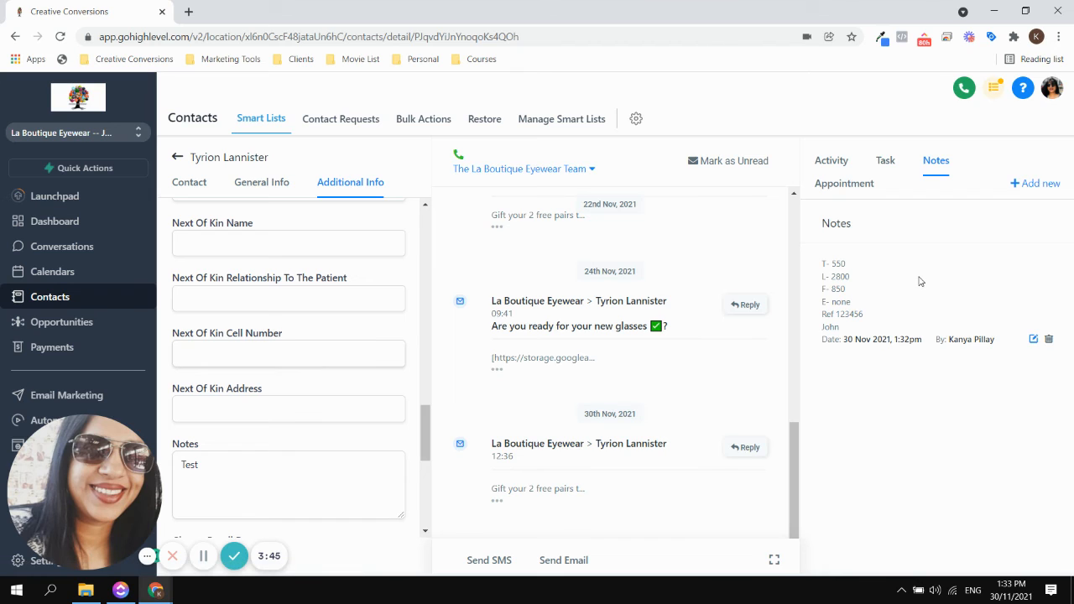
# Recheck the instructions of the contact's "Task | Check medical aid benefits" and mark the task as completed.
pyautogui.click(884, 162)
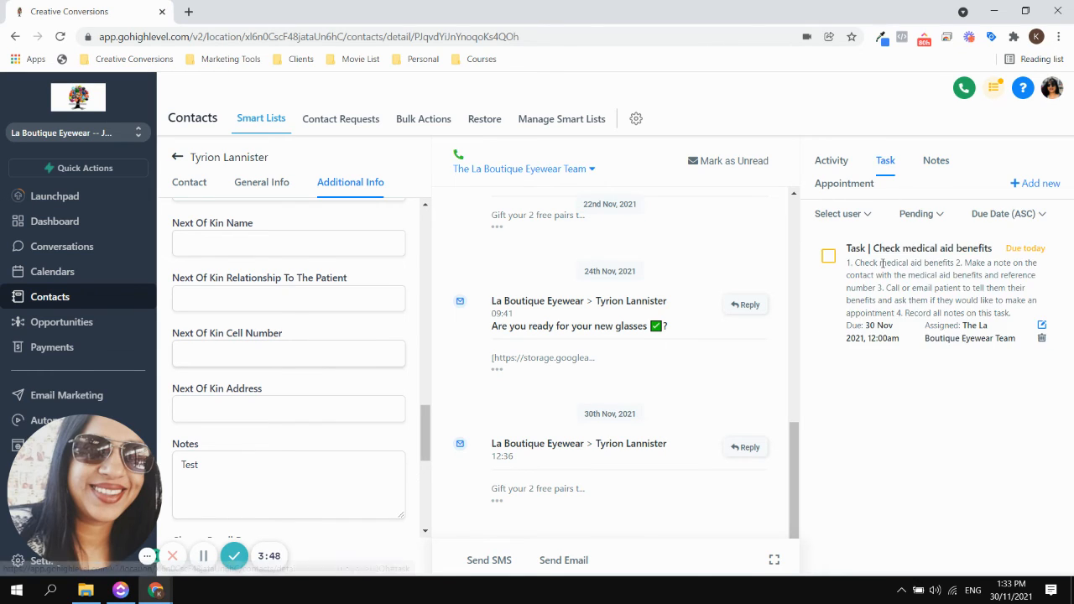
pyautogui.click(1040, 325)
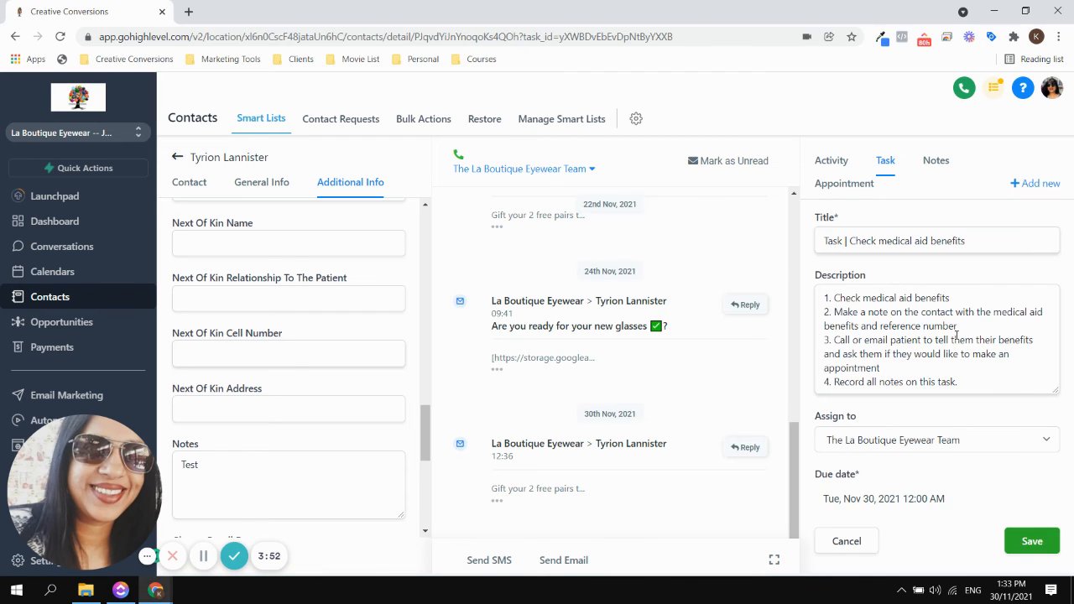
pyautogui.click(865, 542)
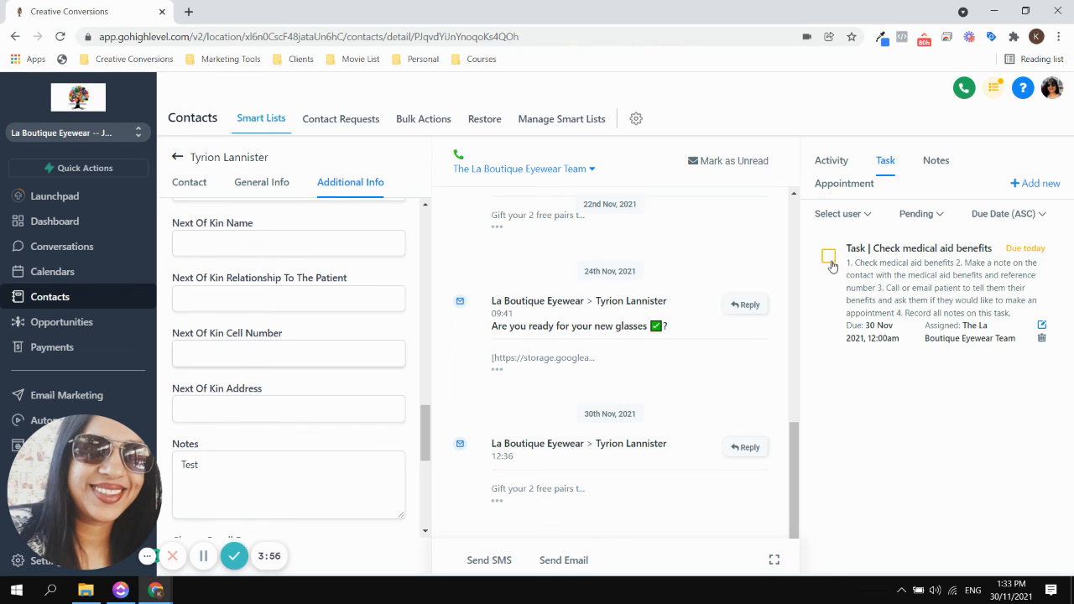
pyautogui.click(828, 256)
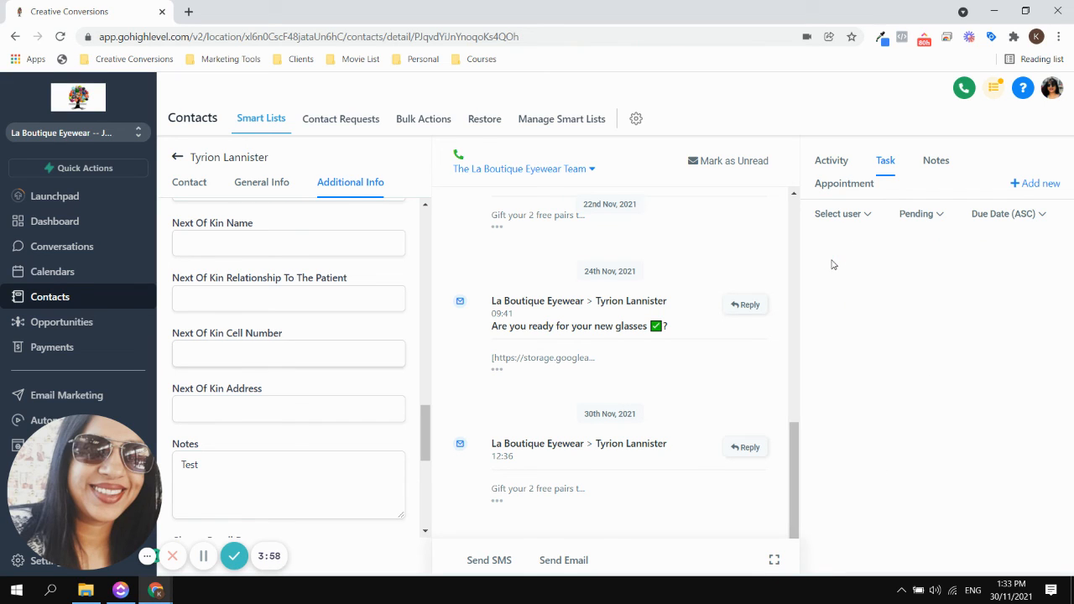
# Switch to Gmail, archive the "Urgent | Check Medical Aid Benefits" email and return to the contact record in HighLevel.
pyautogui.moveTo(138, 595)
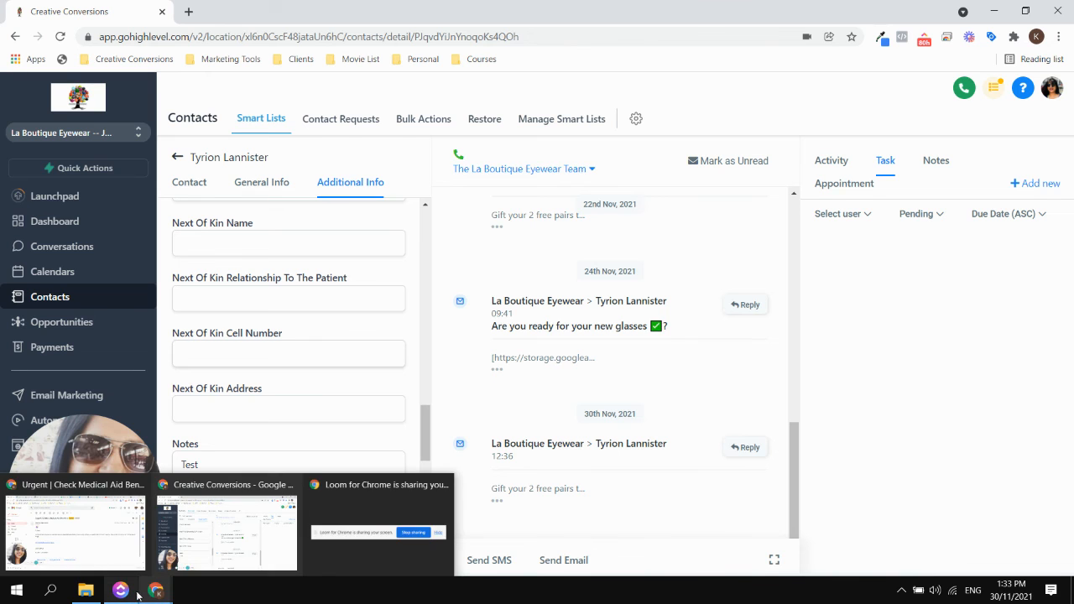
pyautogui.click(100, 550)
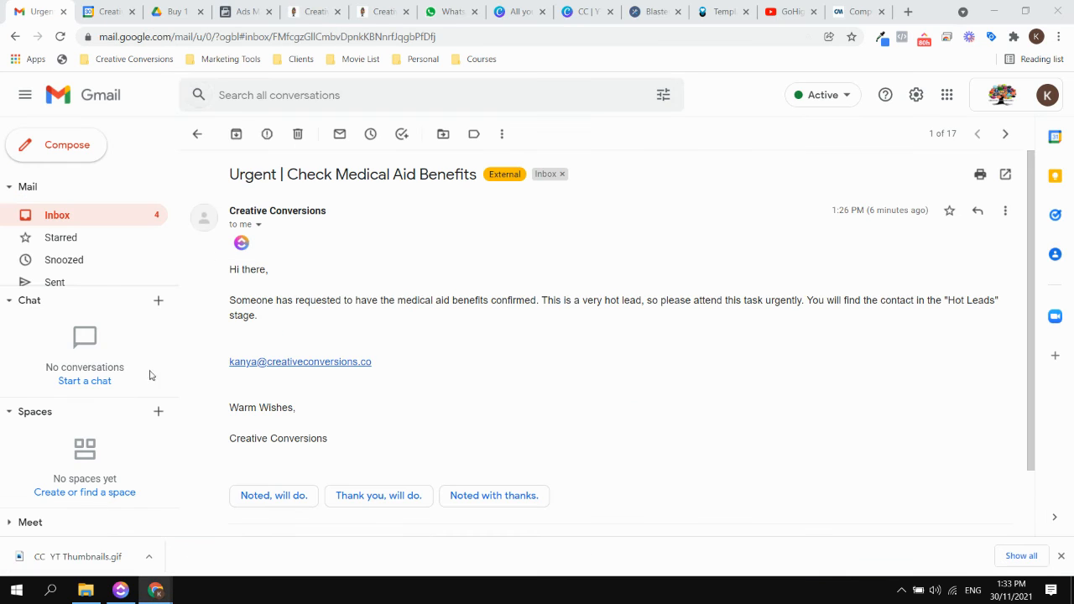
pyautogui.click(236, 134)
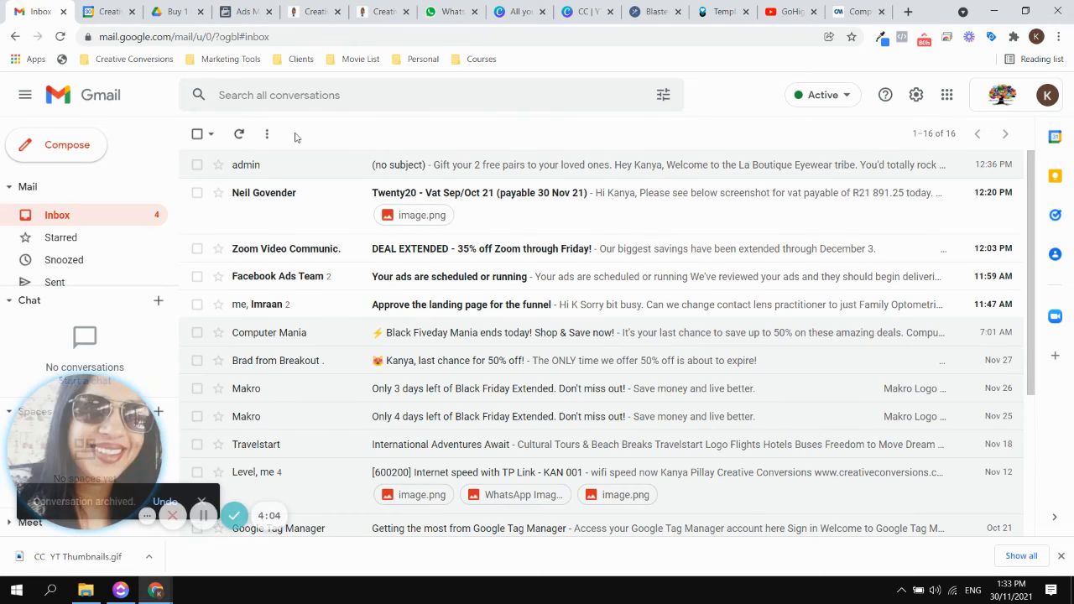
pyautogui.moveTo(163, 592)
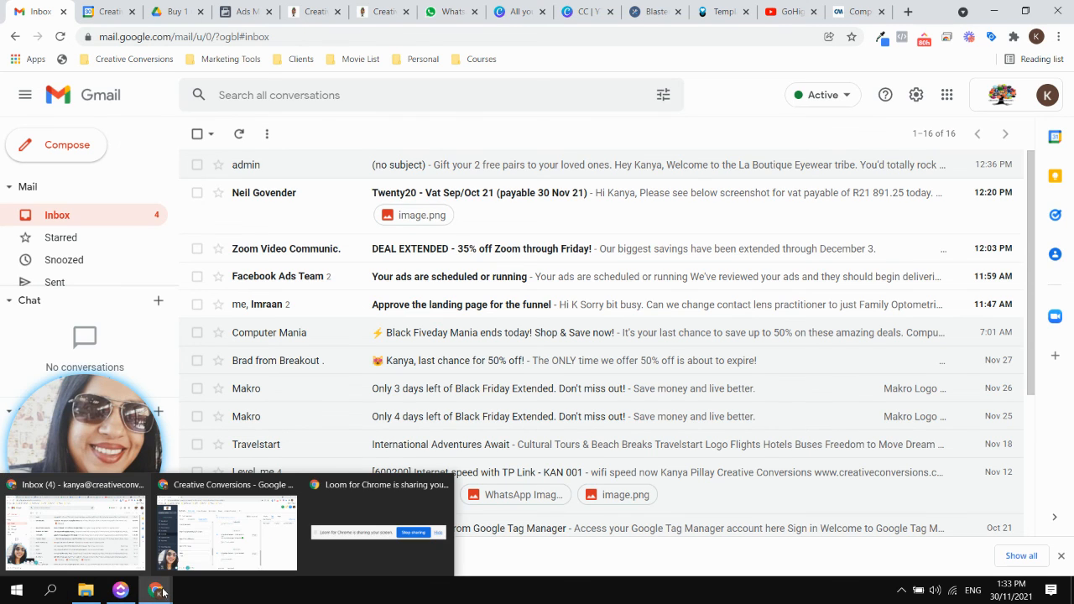
pyautogui.click(215, 547)
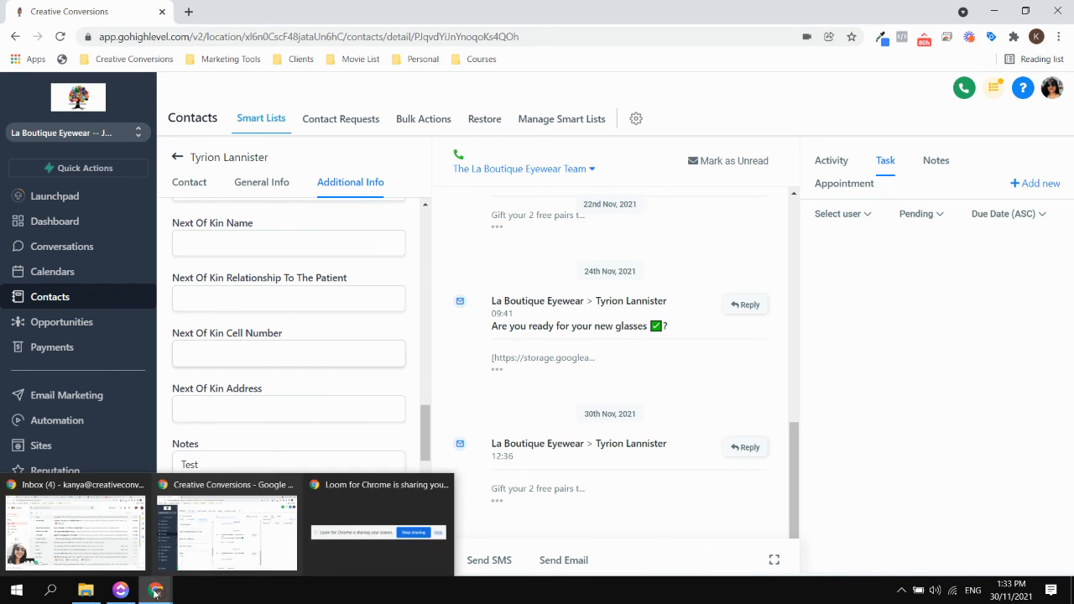
pyautogui.moveTo(151, 590)
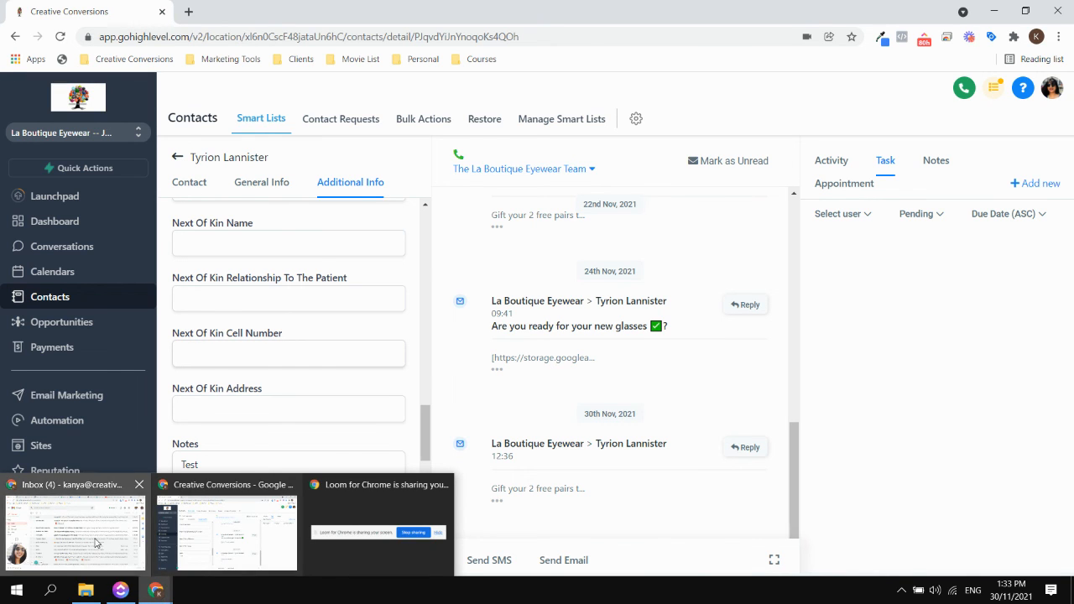